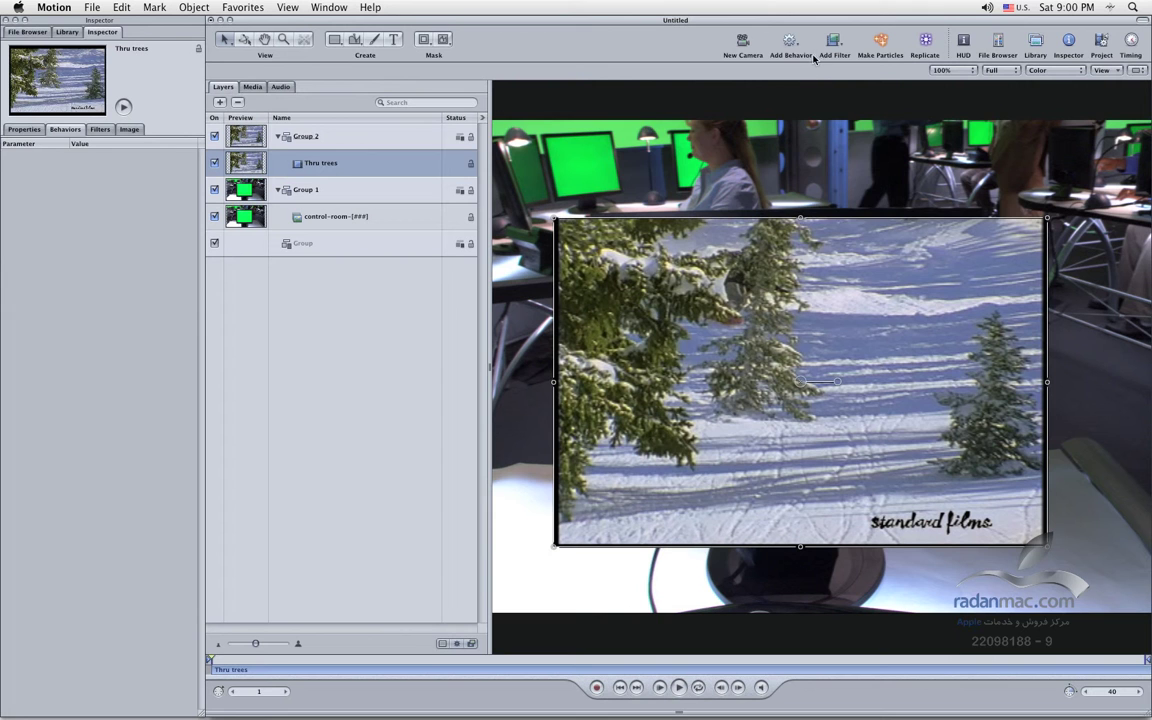
Add a Match Move behavior to the Thru trees clip, and hide the clip while keeping the behavior selected.
left_click(790, 42)
mouse_move(835, 87)
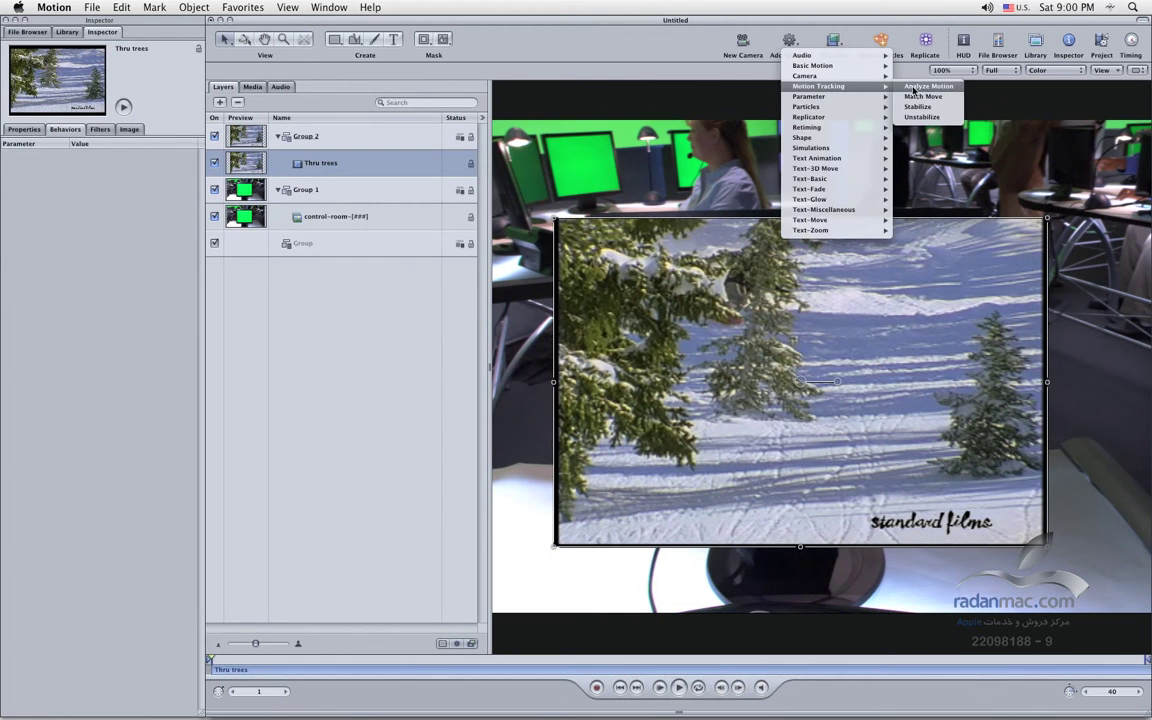
left_click(915, 96)
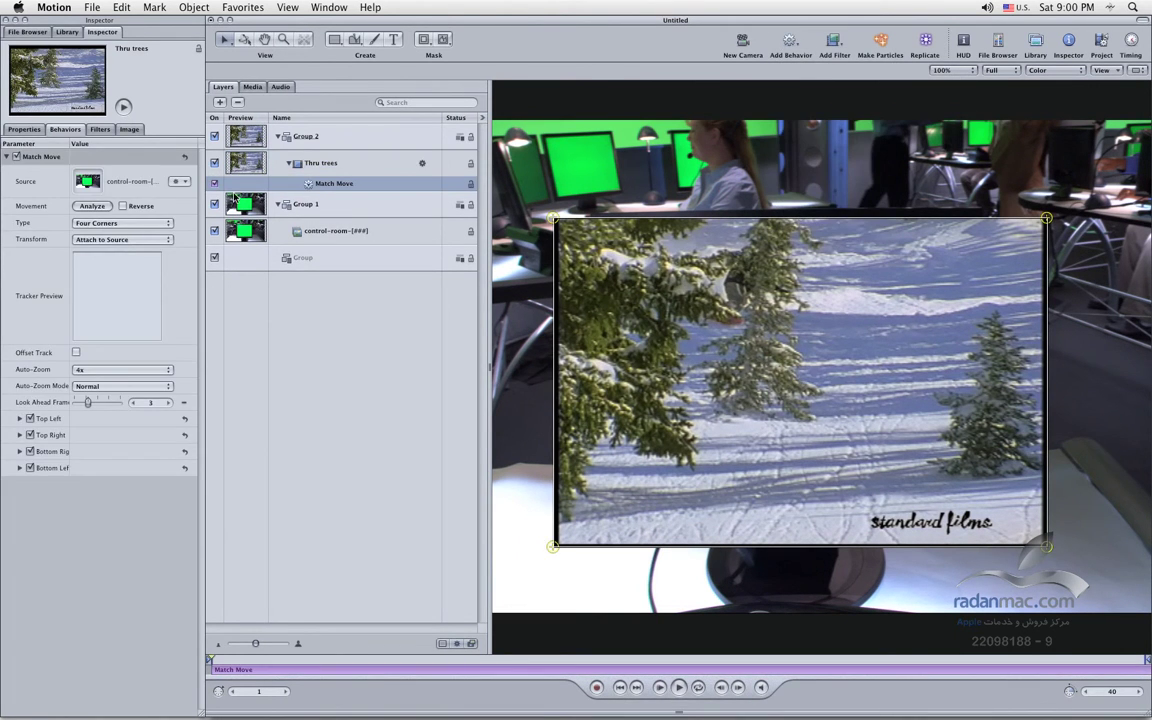
left_click(214, 162)
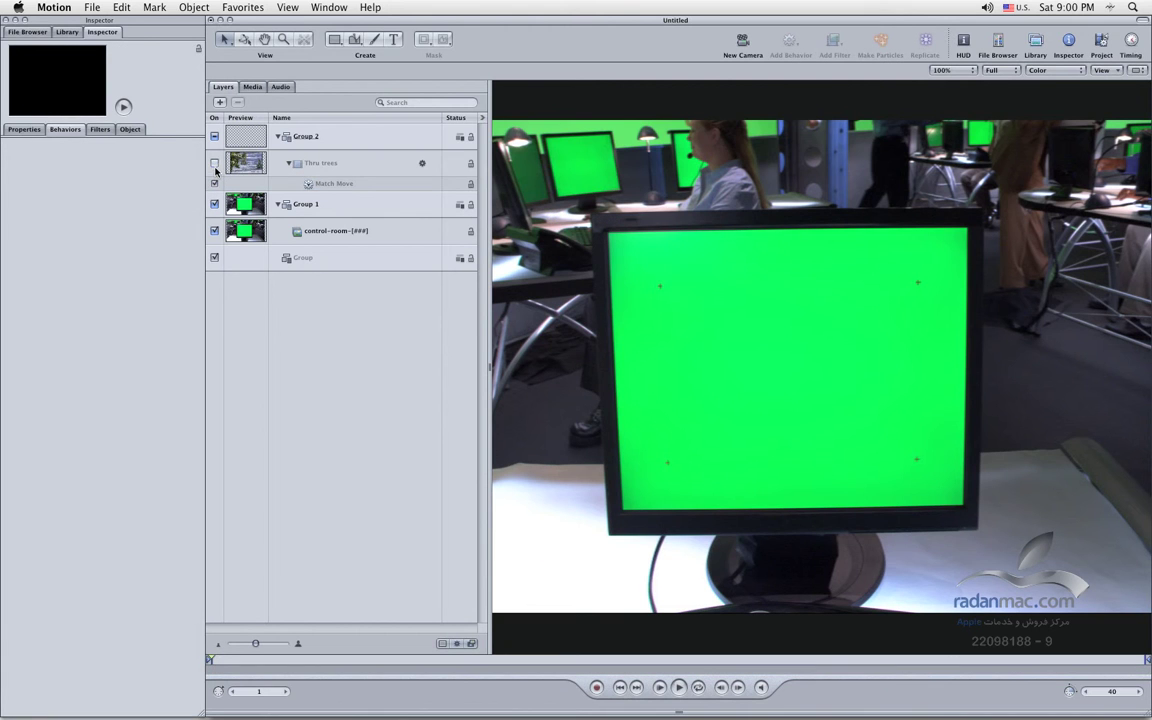
left_click(363, 184)
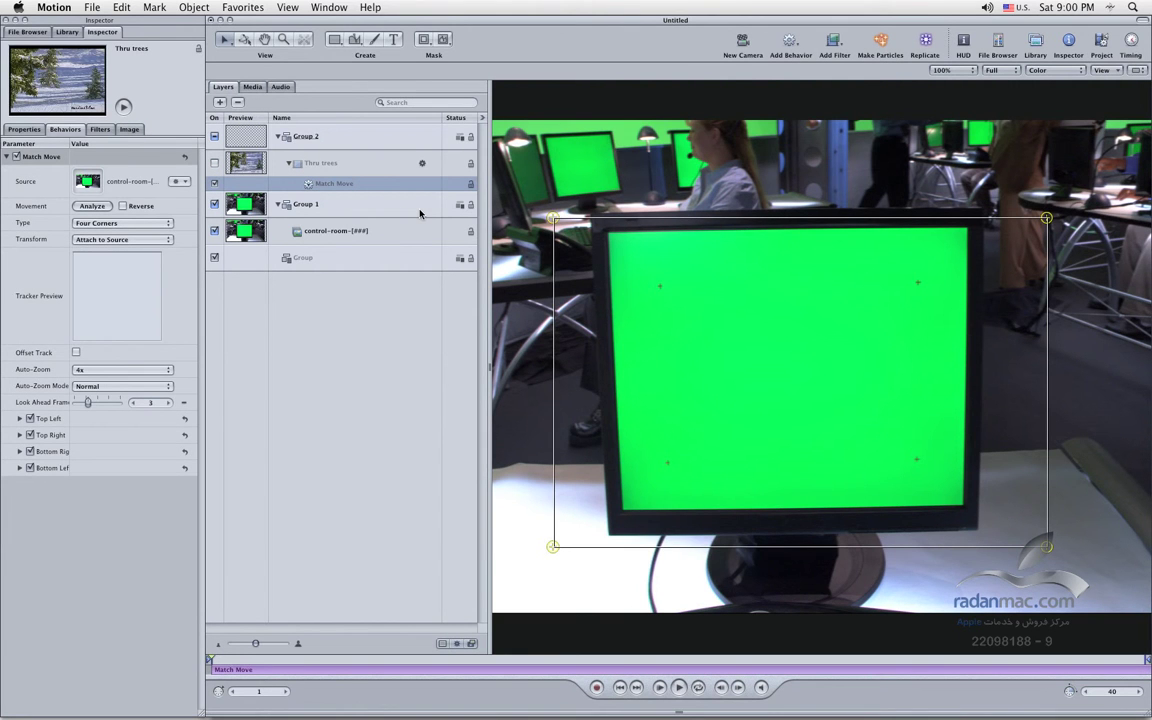
Set the Match Move type to Transformation and enable Scale and Rotation adjustment alongside Position.
left_click(113, 222)
left_click(113, 218)
left_click(185, 158)
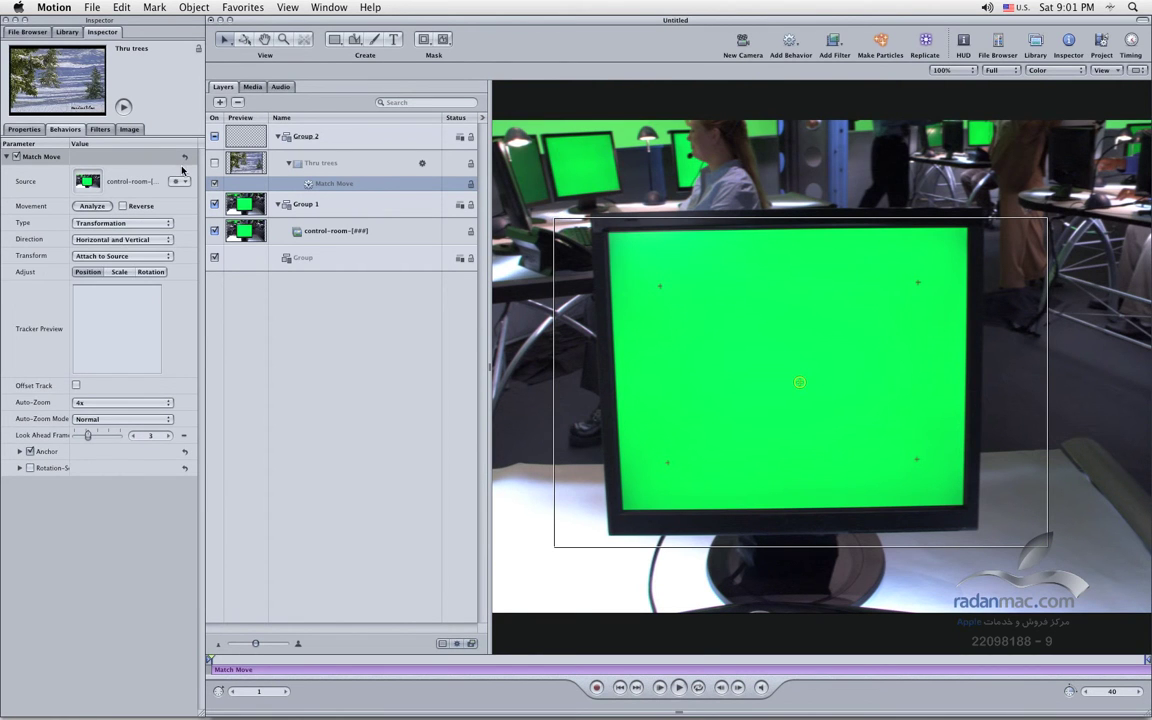
left_click(119, 272)
left_click(151, 272)
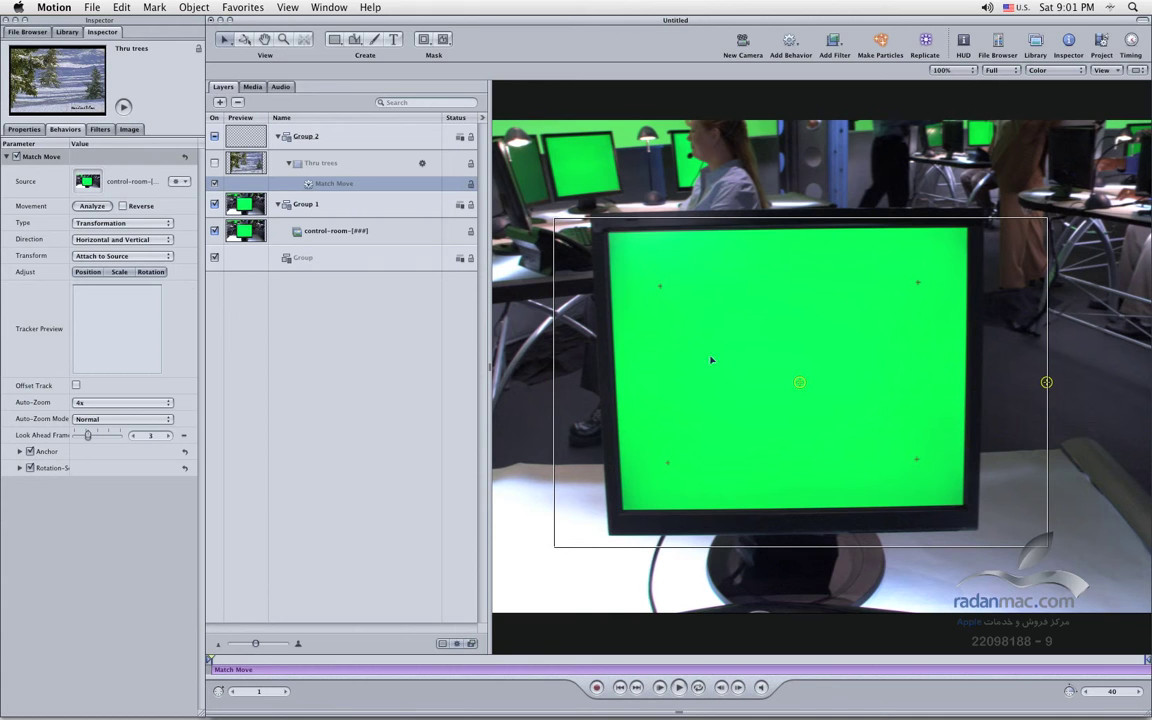
Place the anchor tracker on the monitor's upper-left marker and the rotation-scale tracker on its upper-right marker.
left_click_drag(797, 384, 660, 286)
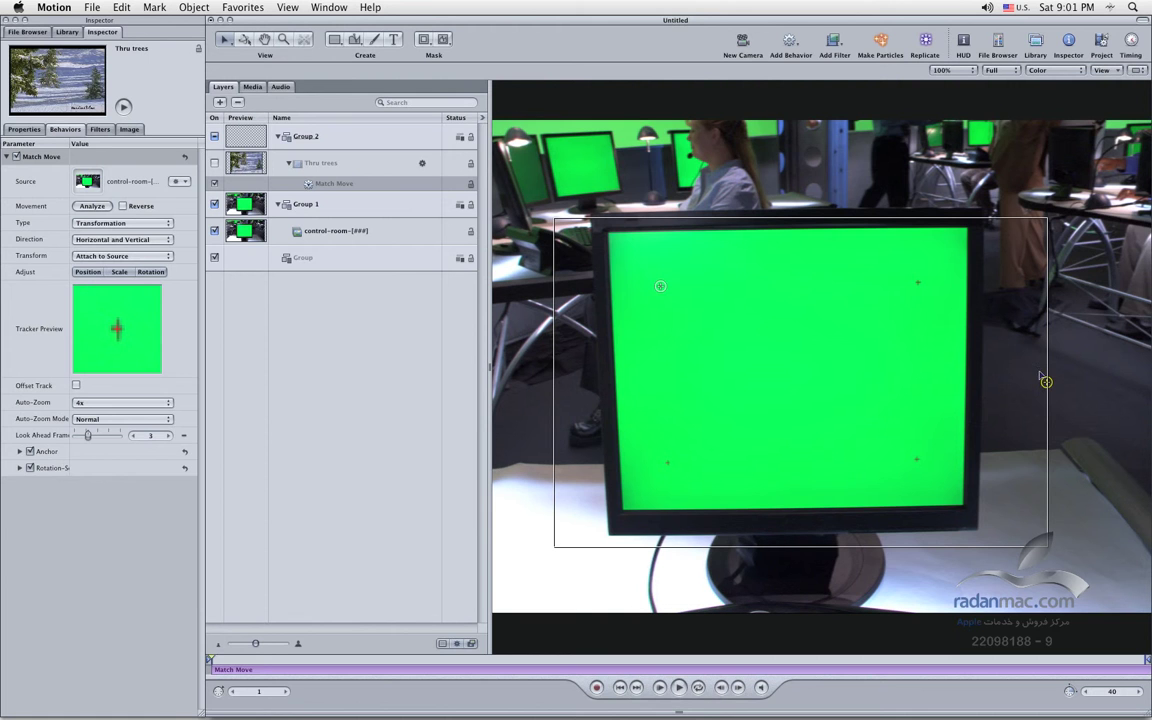
left_click_drag(1046, 382, 918, 282)
Set the Anchor tracker's Fail Behavior to Stop, leaving its track size and search settings as they are.
left_click(19, 451)
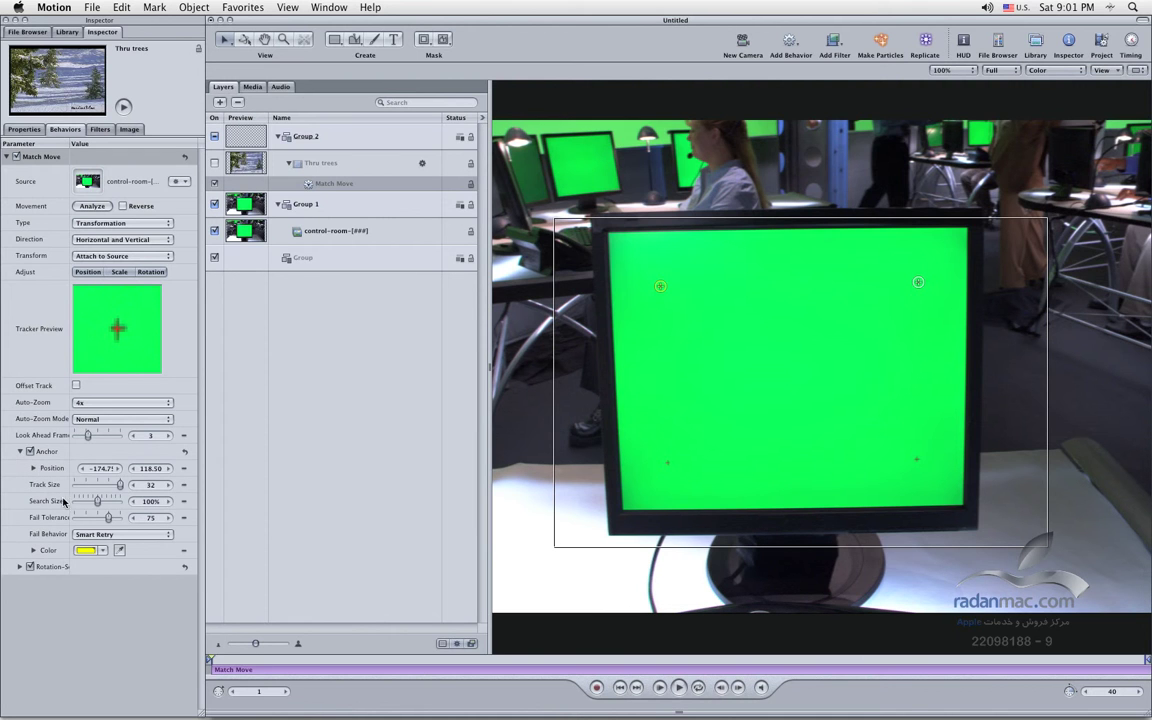
left_click(40, 485)
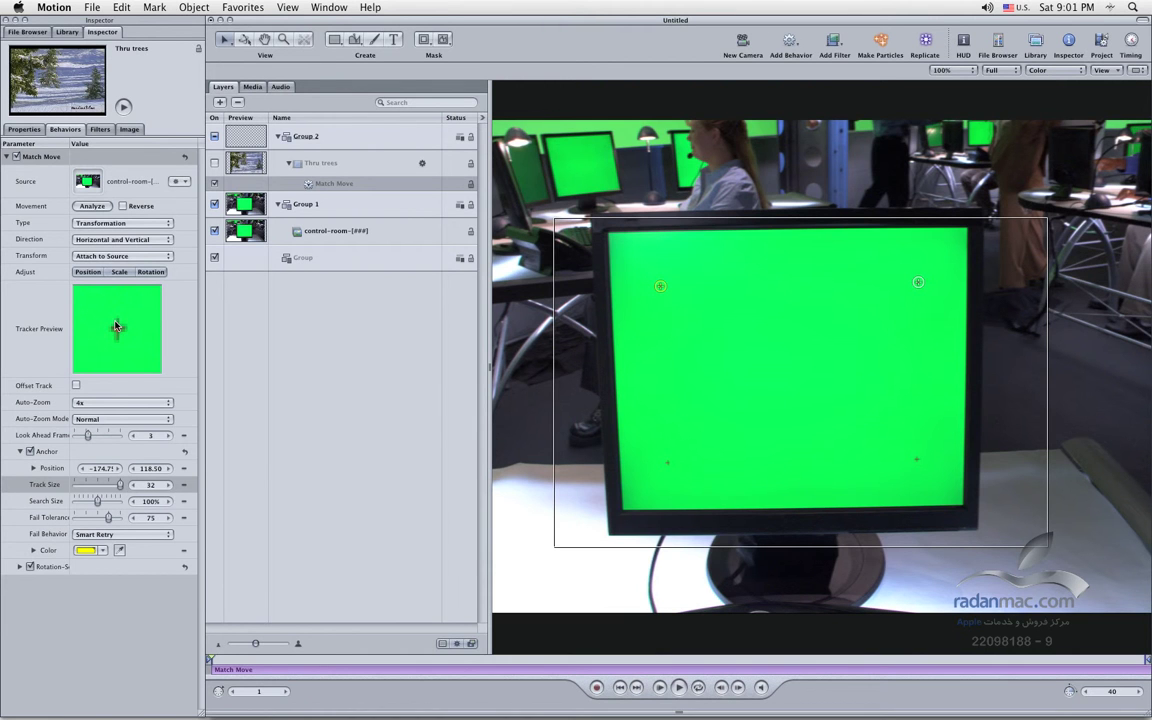
left_click(127, 536)
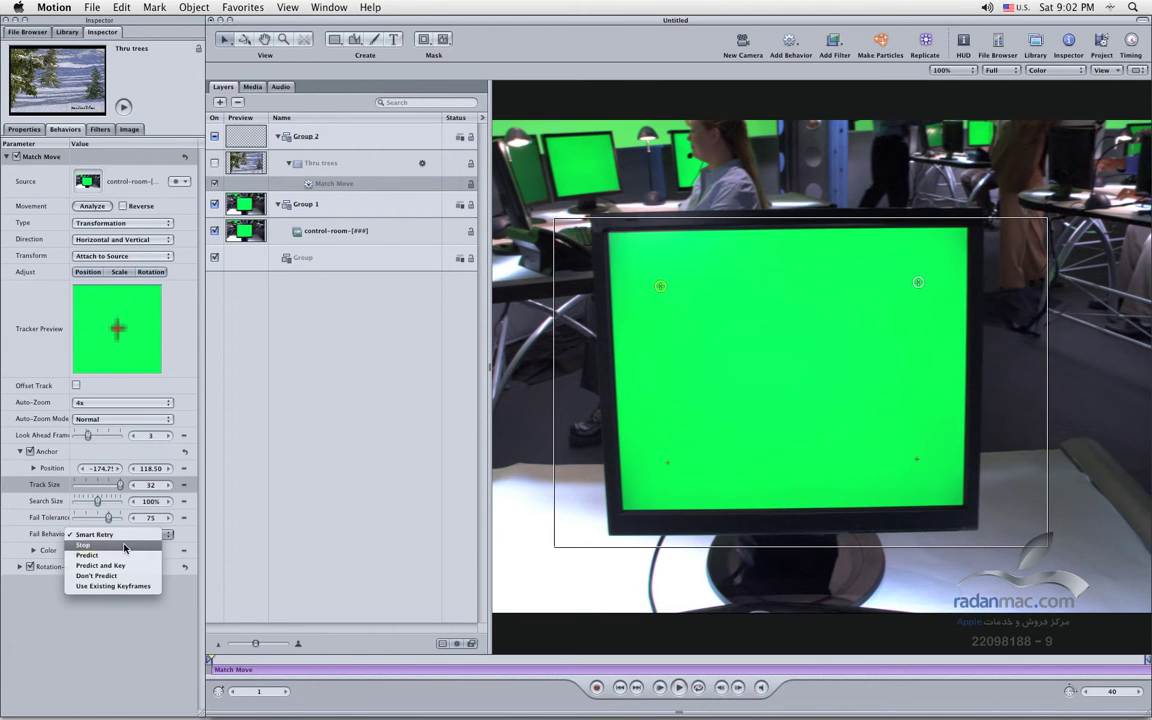
left_click(83, 545)
Review the Rotation-Scale tracker's settings and fail behavior options, and collapse both trackers' parameters.
left_click(19, 566)
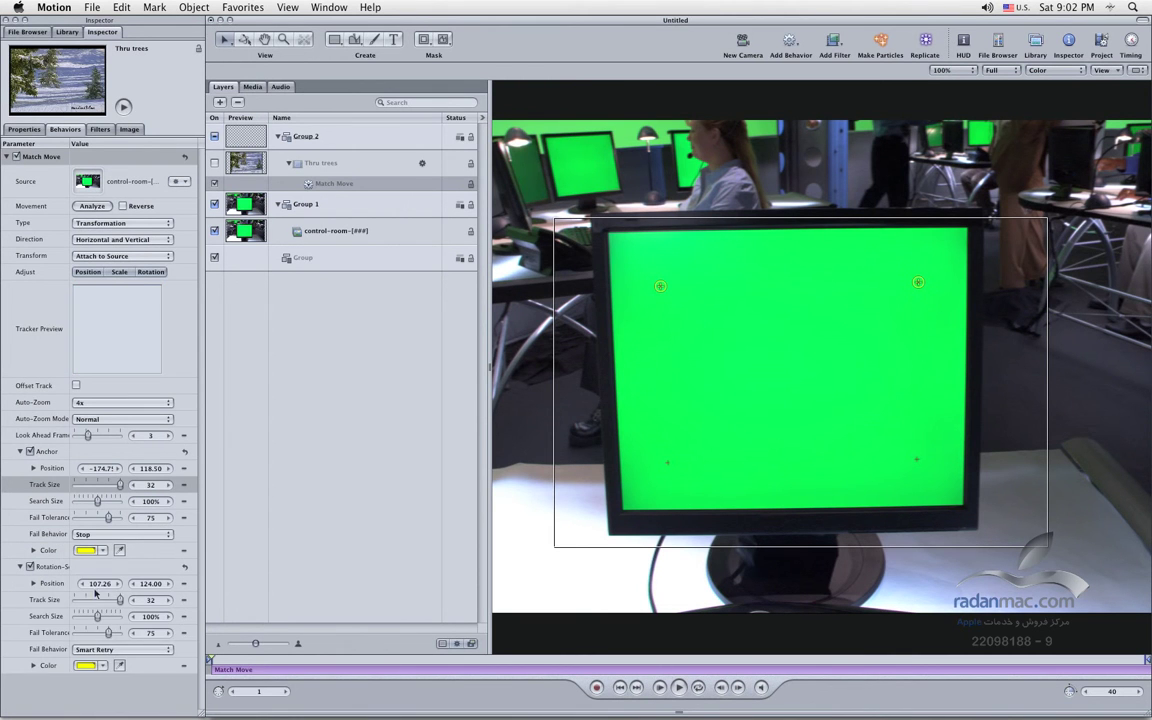
left_click(108, 649)
left_click(92, 585)
left_click(19, 566)
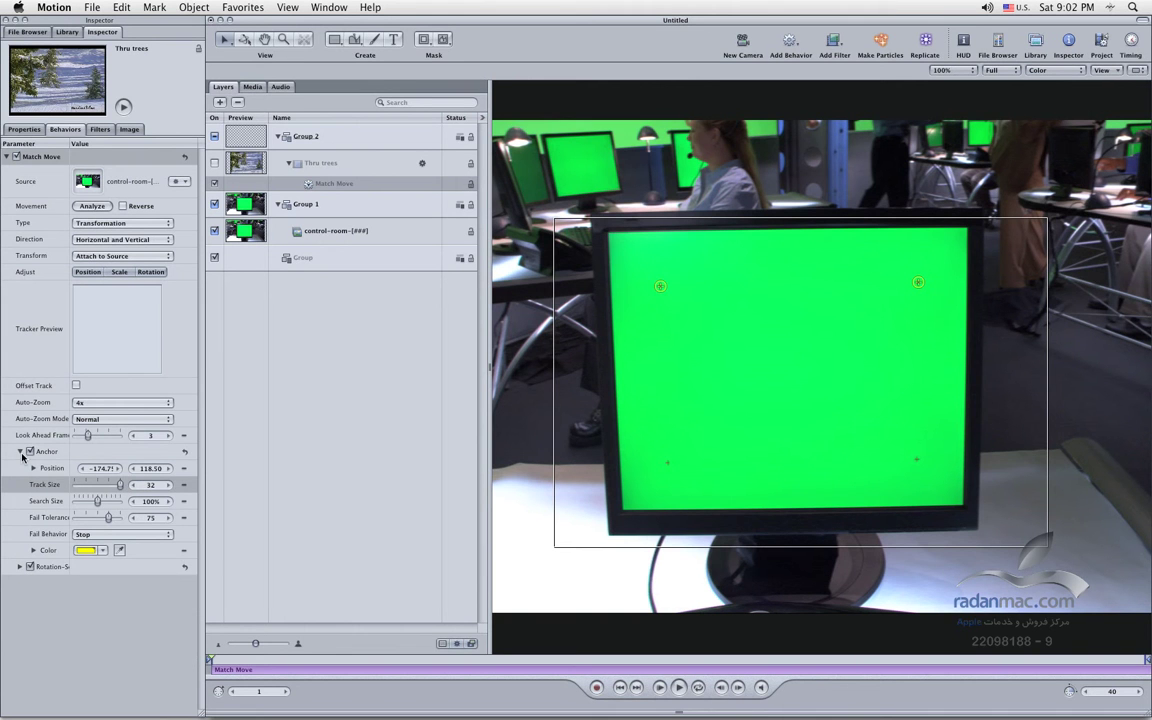
left_click(19, 451)
left_click(45, 451)
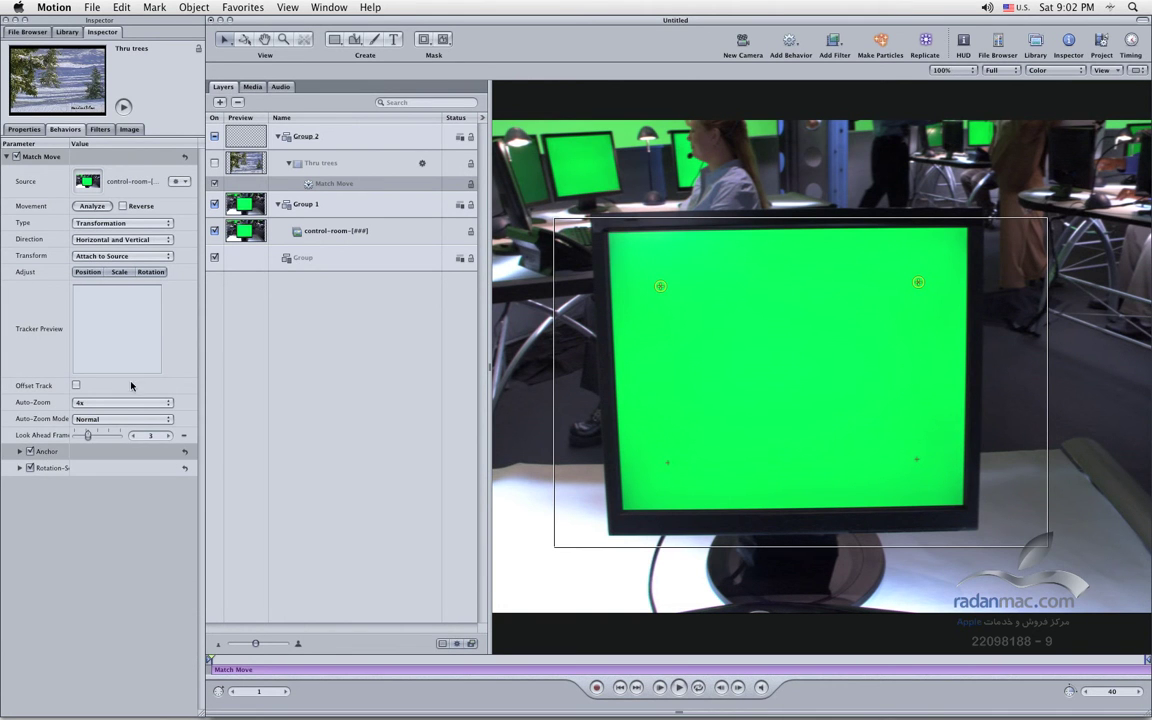
Analyze the motion of the control-room footage, and scrub to frame 20 to check the tracked points.
left_click(91, 206)
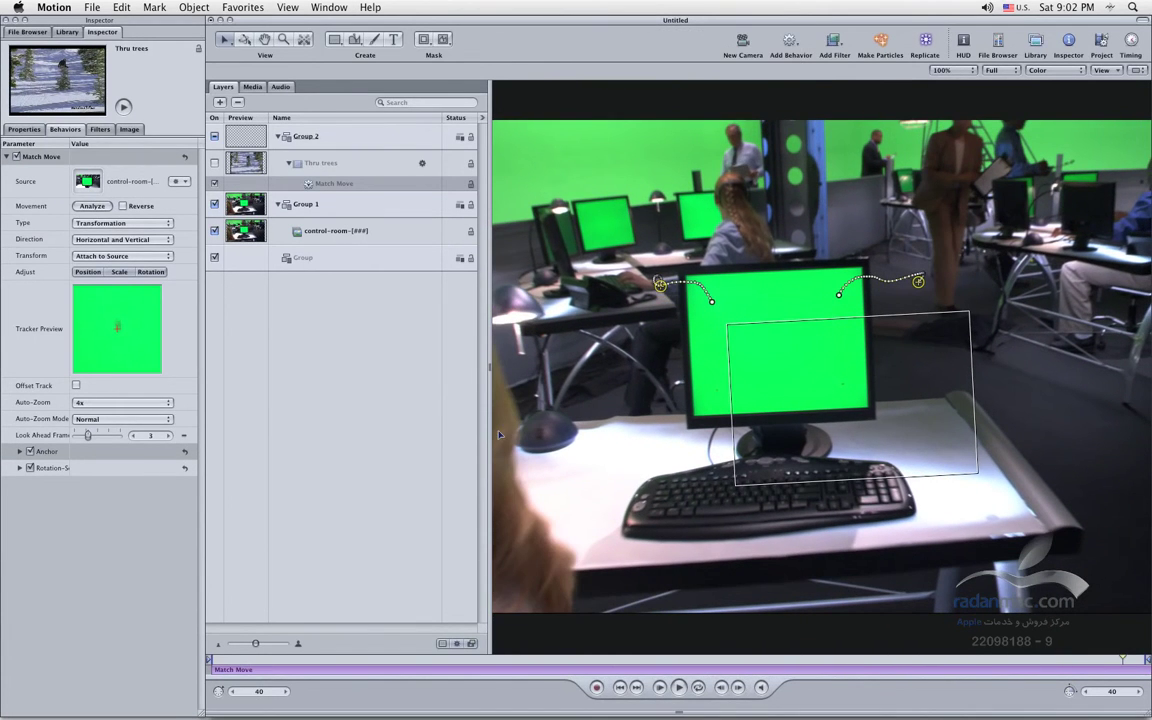
left_click_drag(1132, 665, 656, 661)
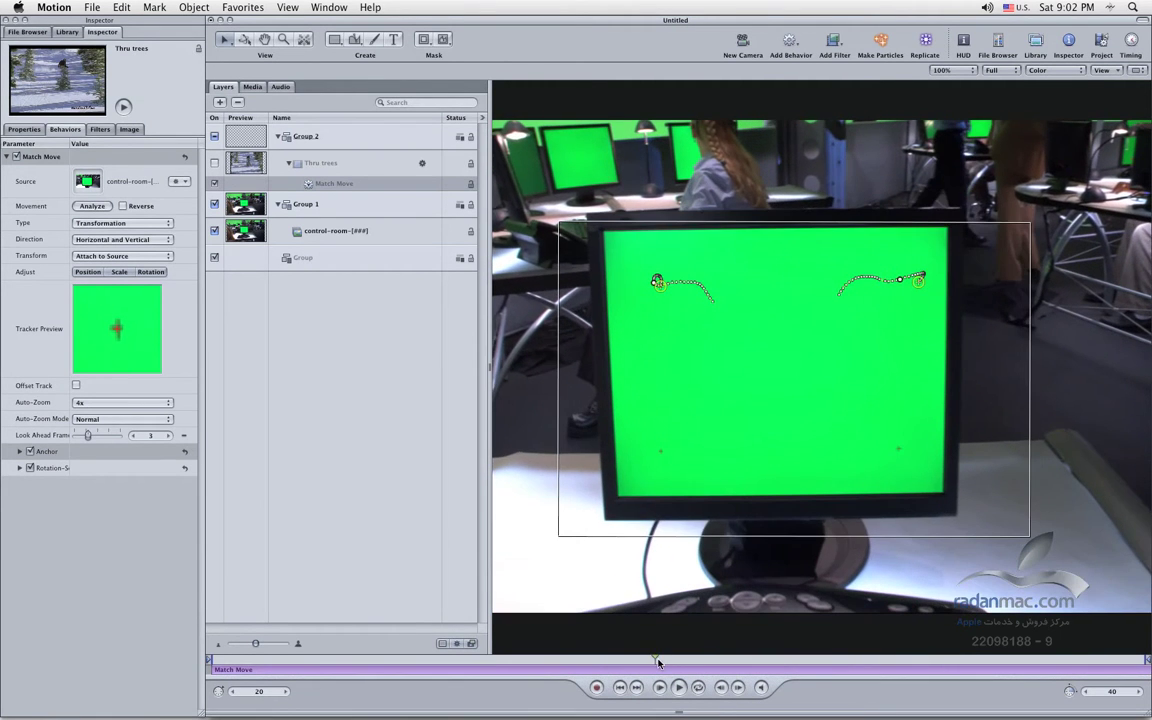
left_click(54, 472)
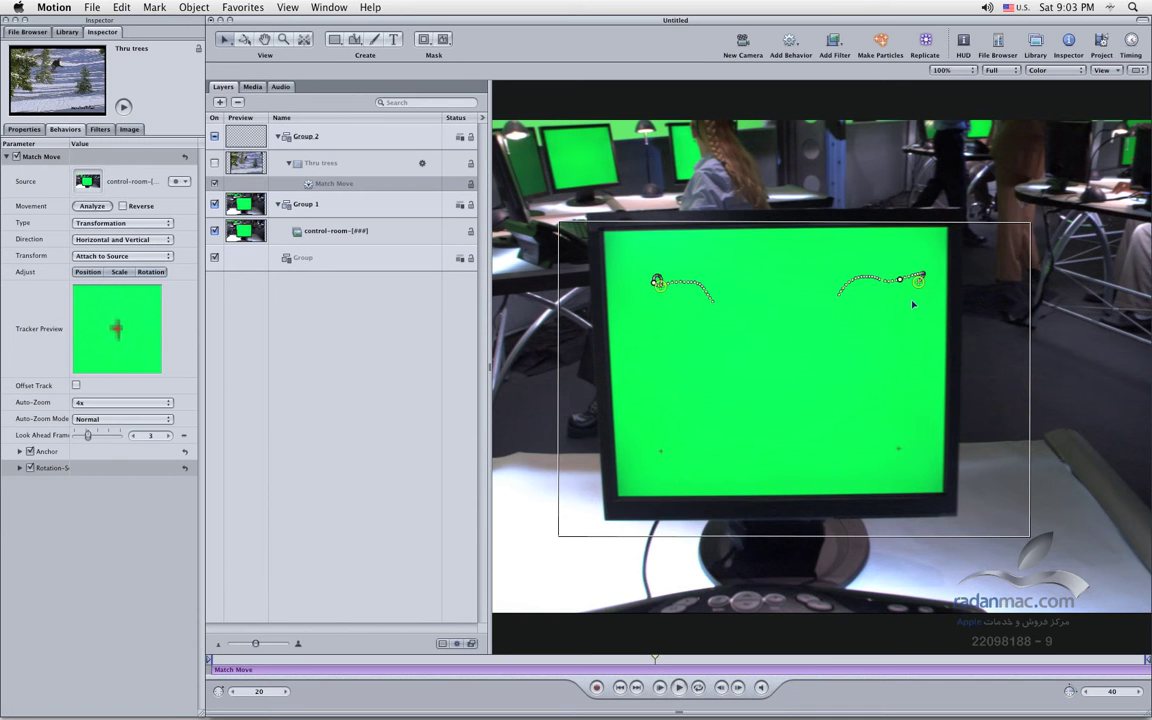
Show the Thru trees clip at frame 20 and rotate, scale and move it to fit over the green monitor screen.
left_click(214, 162)
left_click(584, 306)
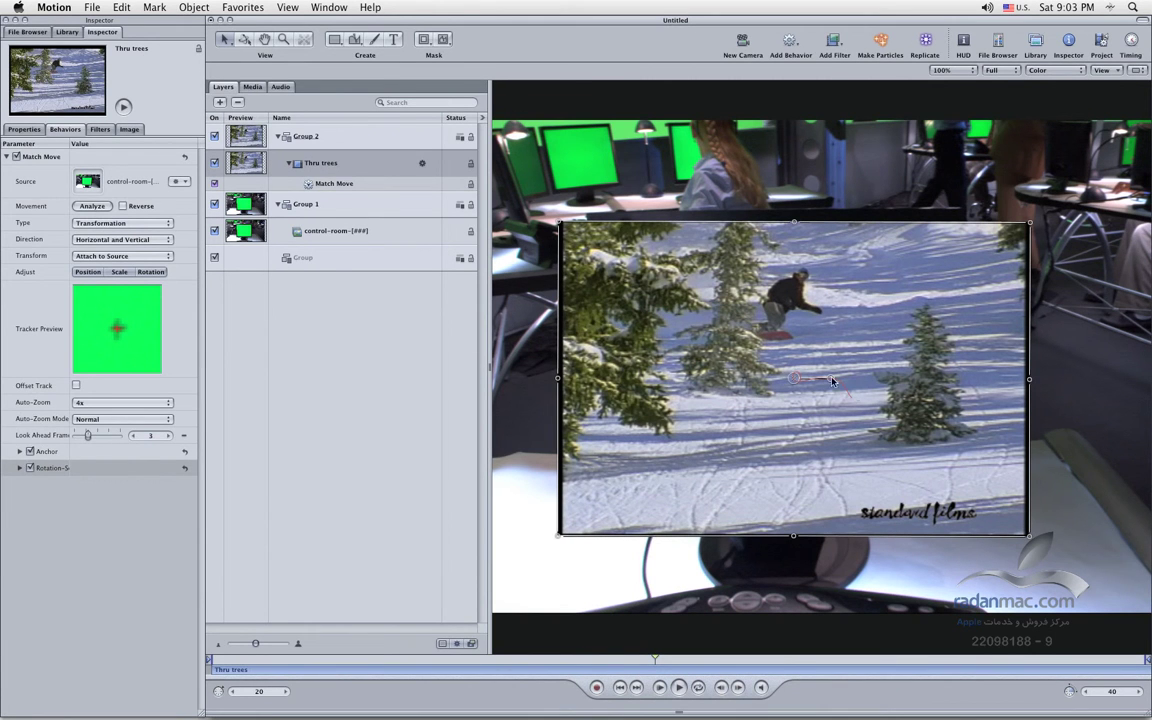
mouse_move(829, 379)
left_mouse_down()
mouse_move(843, 370)
mouse_move(818, 373)
left_mouse_up()
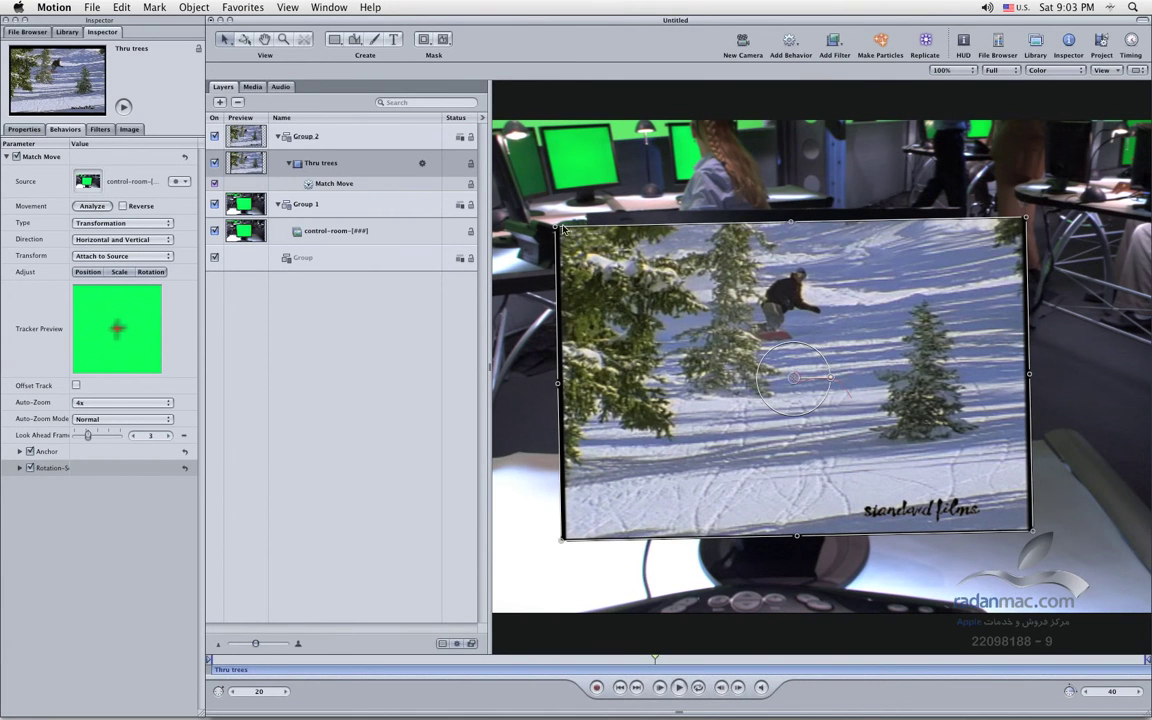
left_click_drag(556, 227, 643, 278)
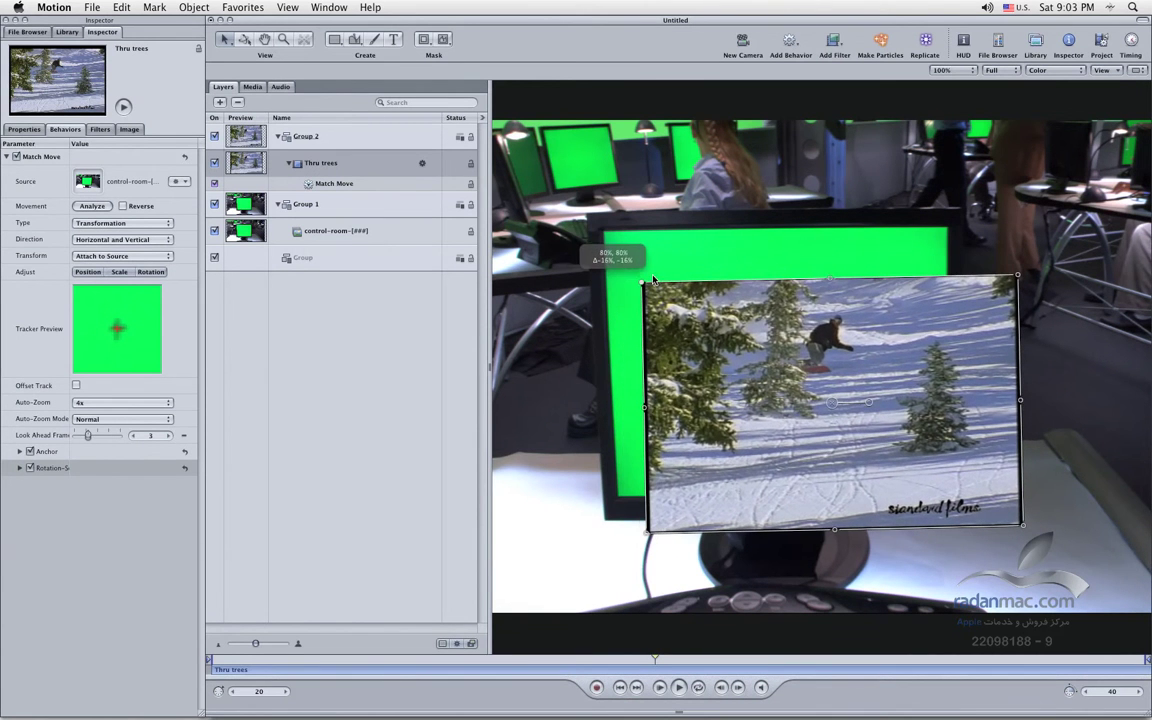
left_click_drag(775, 343, 742, 303)
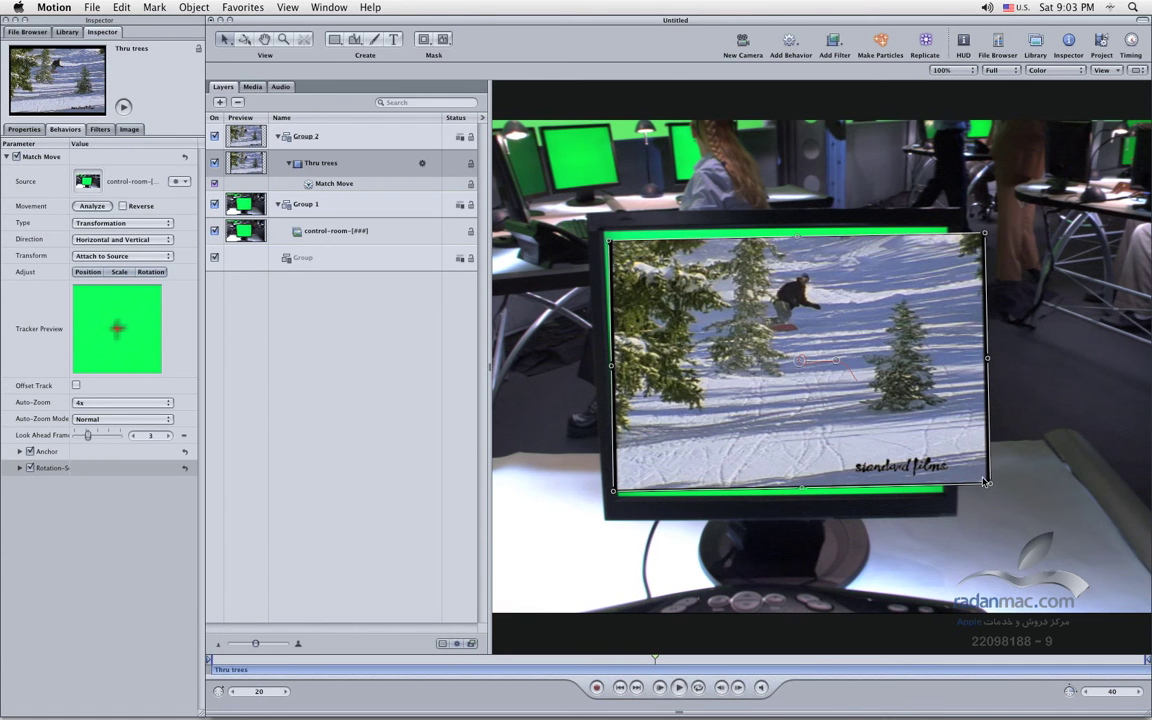
left_click_drag(989, 483, 946, 485)
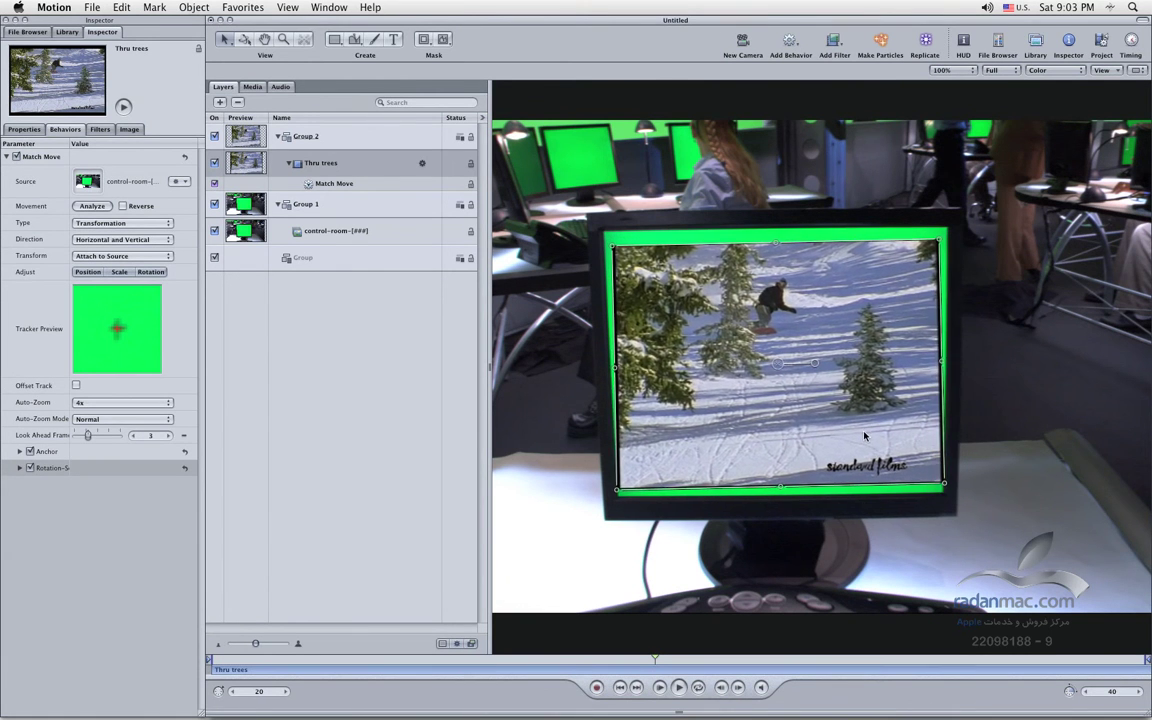
left_click_drag(945, 484, 943, 493)
left_click_drag(712, 352, 706, 340)
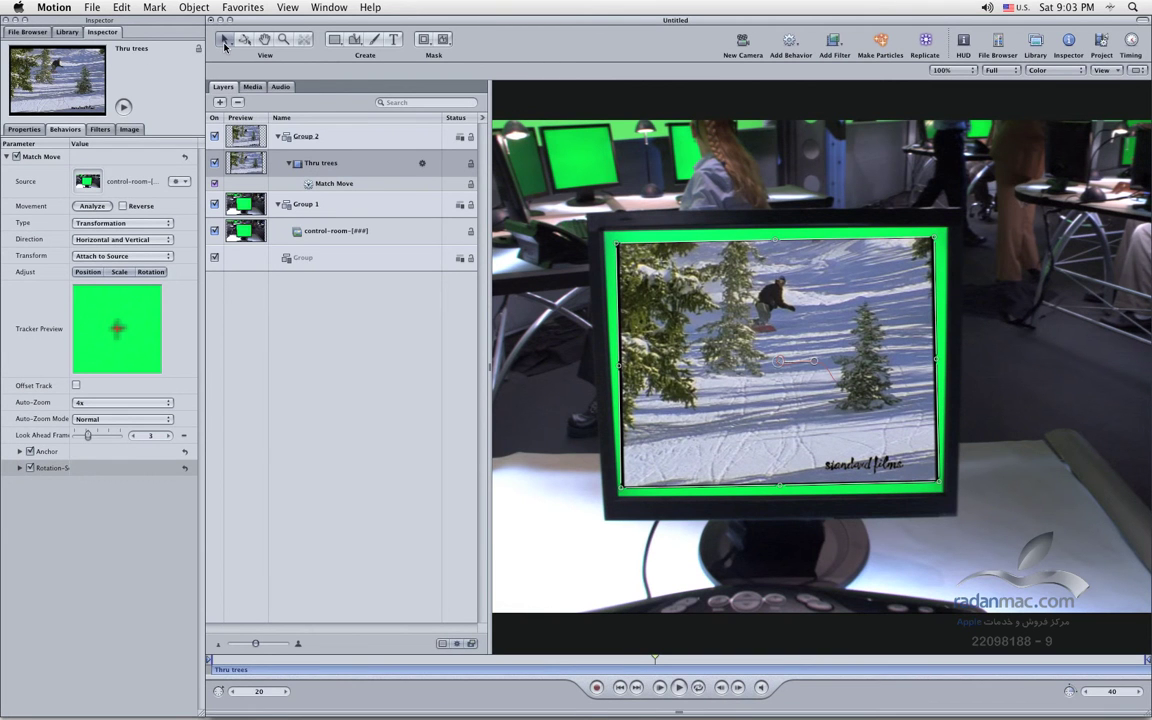
Distort the Thru trees clip by pulling its four corners onto the corners of the green monitor screen.
left_click_drag(225, 40, 206, 107)
mouse_move(618, 247)
left_mouse_down()
mouse_move(597, 237)
mouse_move(606, 234)
left_mouse_up()
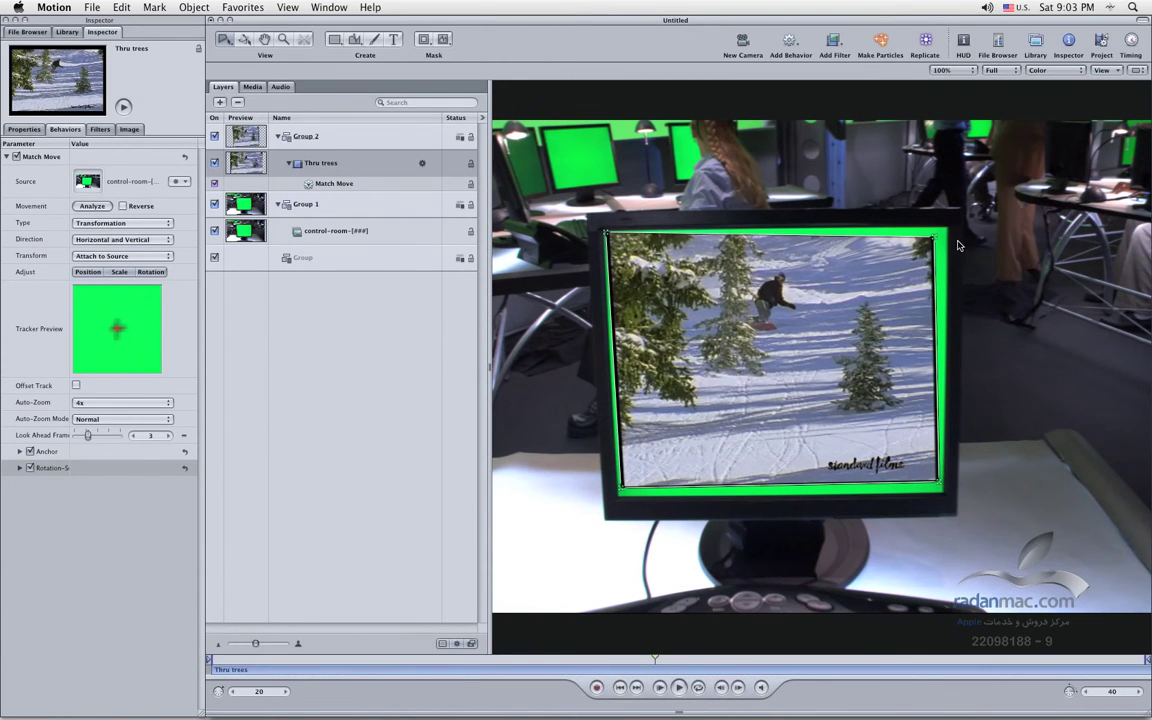
left_click_drag(932, 237, 945, 232)
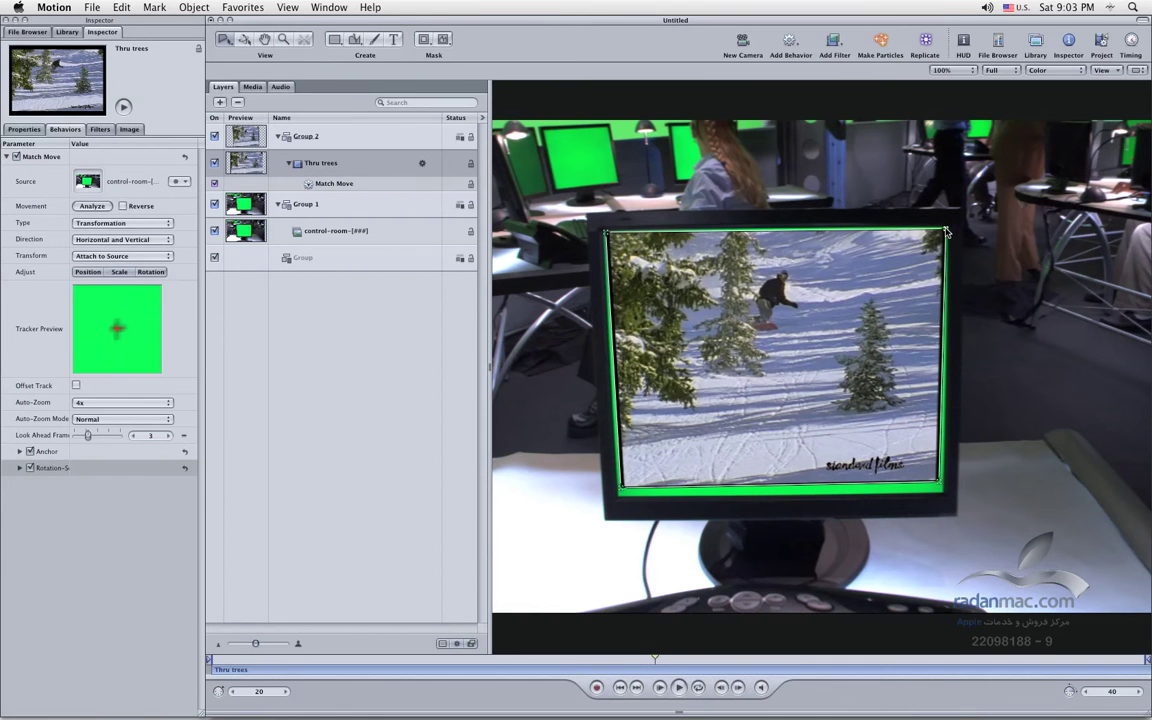
left_click_drag(939, 486, 941, 493)
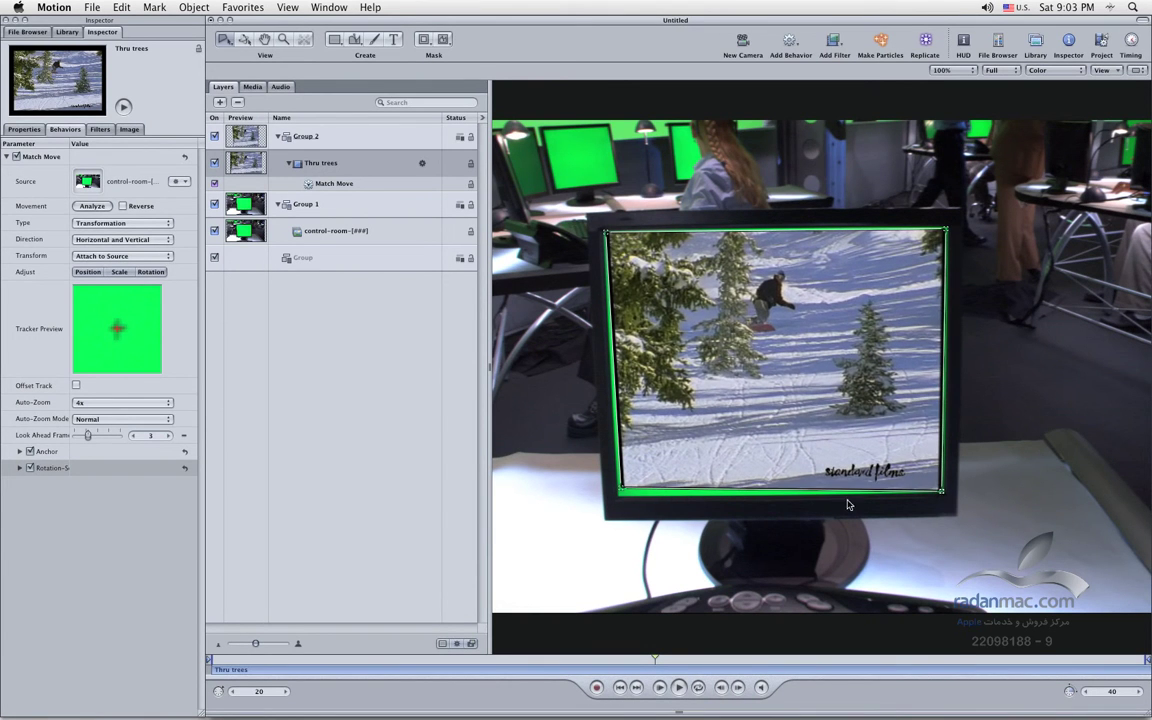
left_click_drag(620, 489, 621, 500)
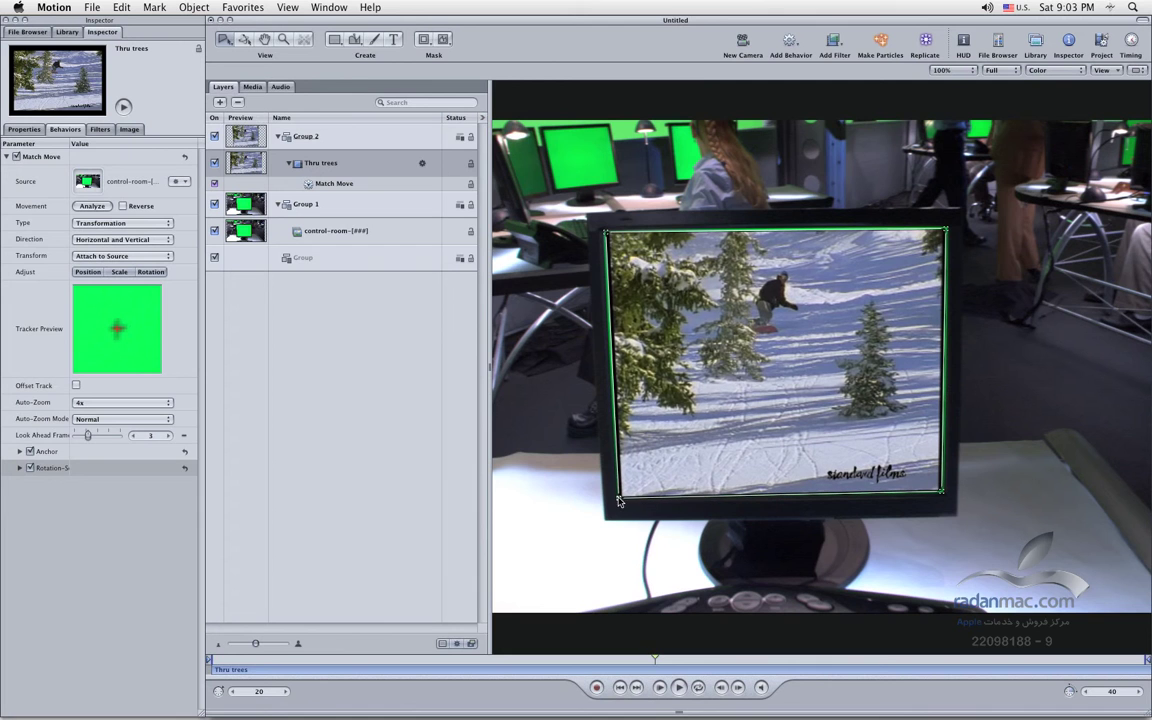
left_click_drag(607, 236, 603, 231)
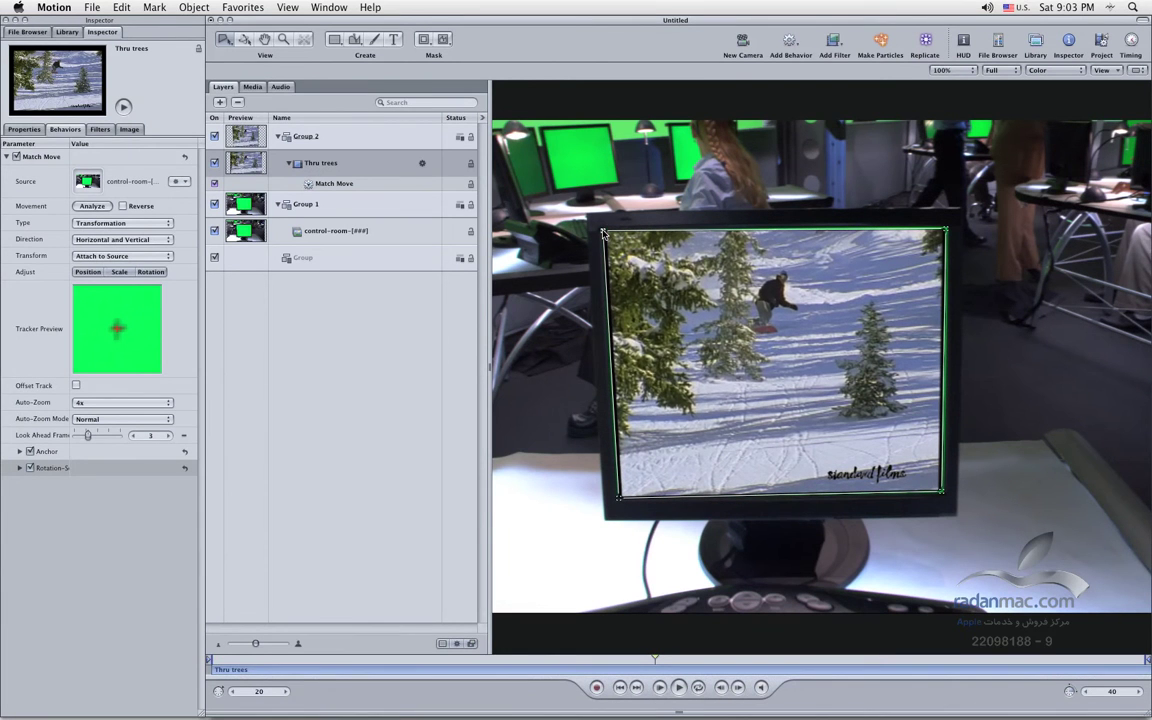
Play the shot to check the corner fit, and undo the transform and distortion edits made to the Thru trees clip.
left_click(679, 687)
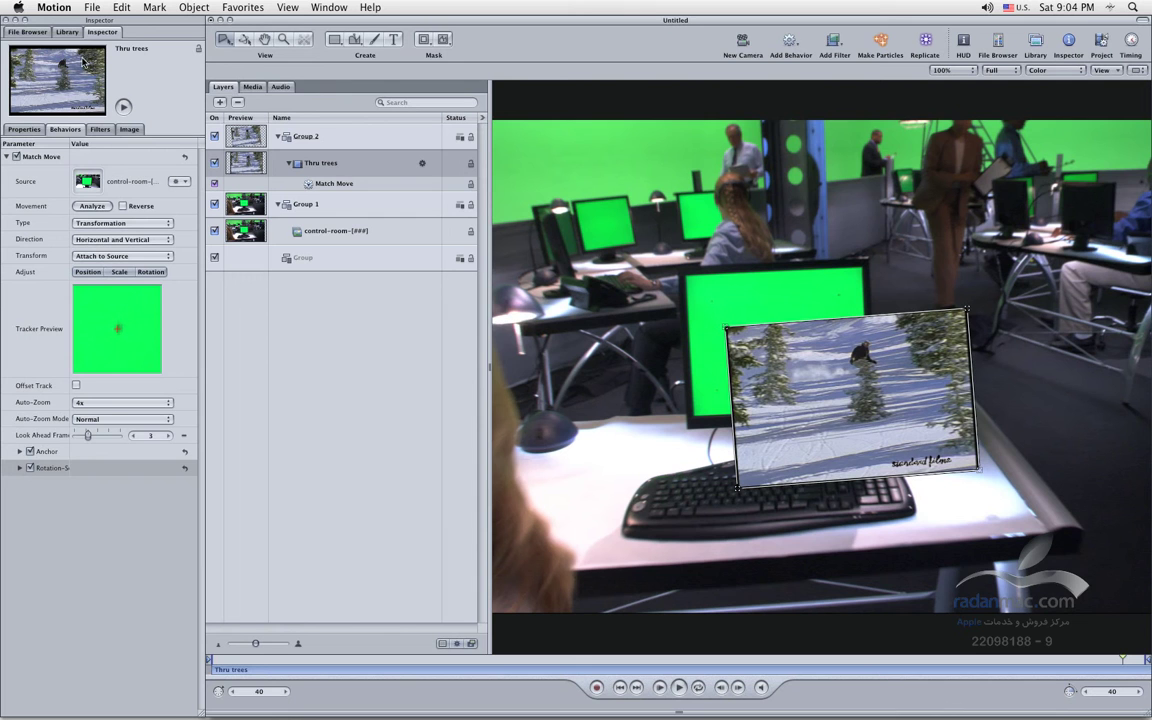
left_click(222, 39)
key("ctrl+t")
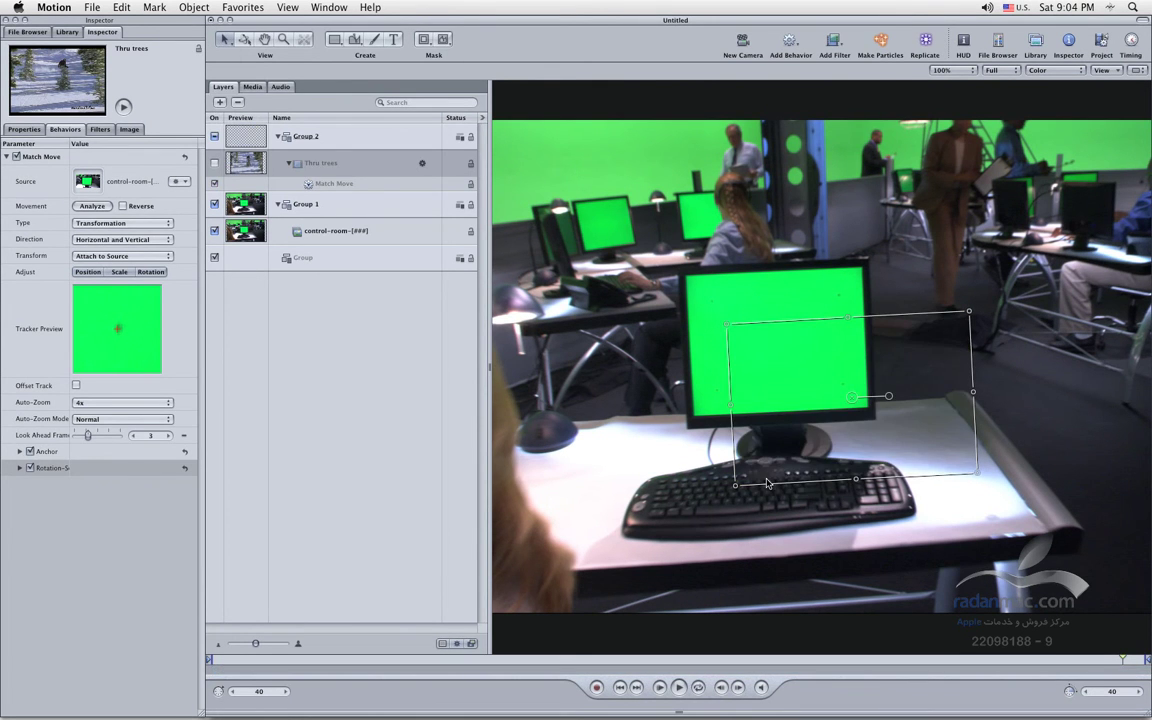
Show the Thru trees clip again and move and scale it down to the monitor screen's width at frame 40.
left_click(214, 162)
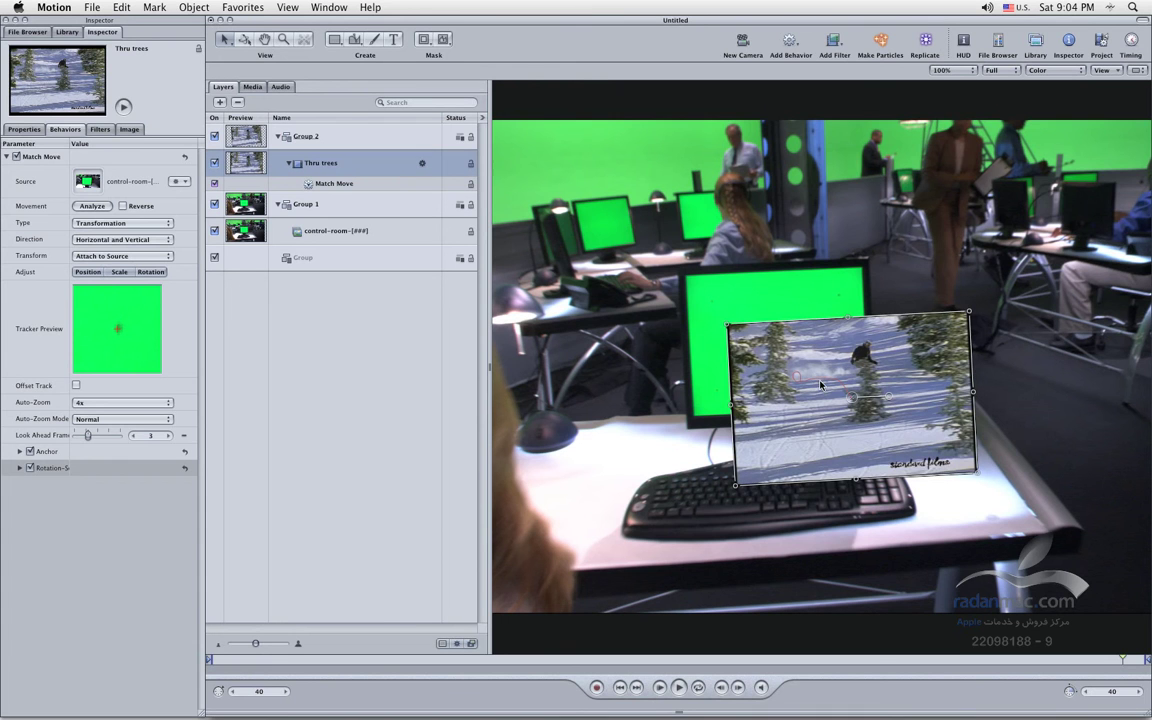
left_click_drag(736, 382, 686, 325)
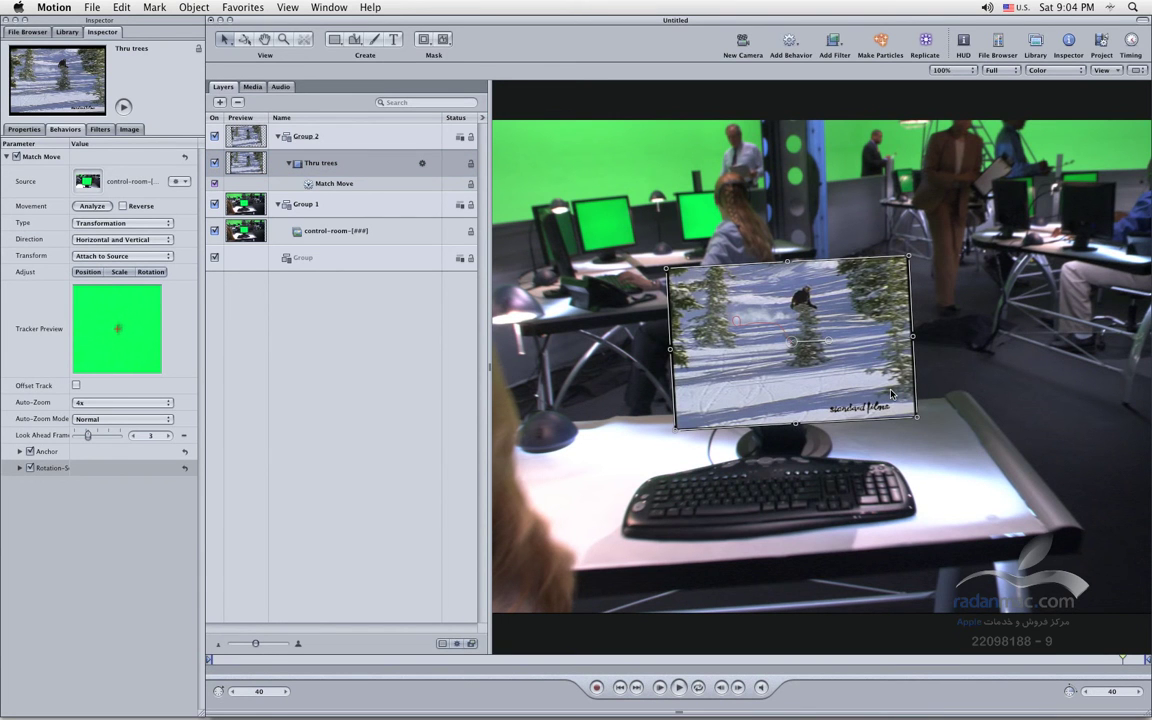
left_click_drag(916, 417, 950, 438)
left_click_drag(866, 420, 780, 373)
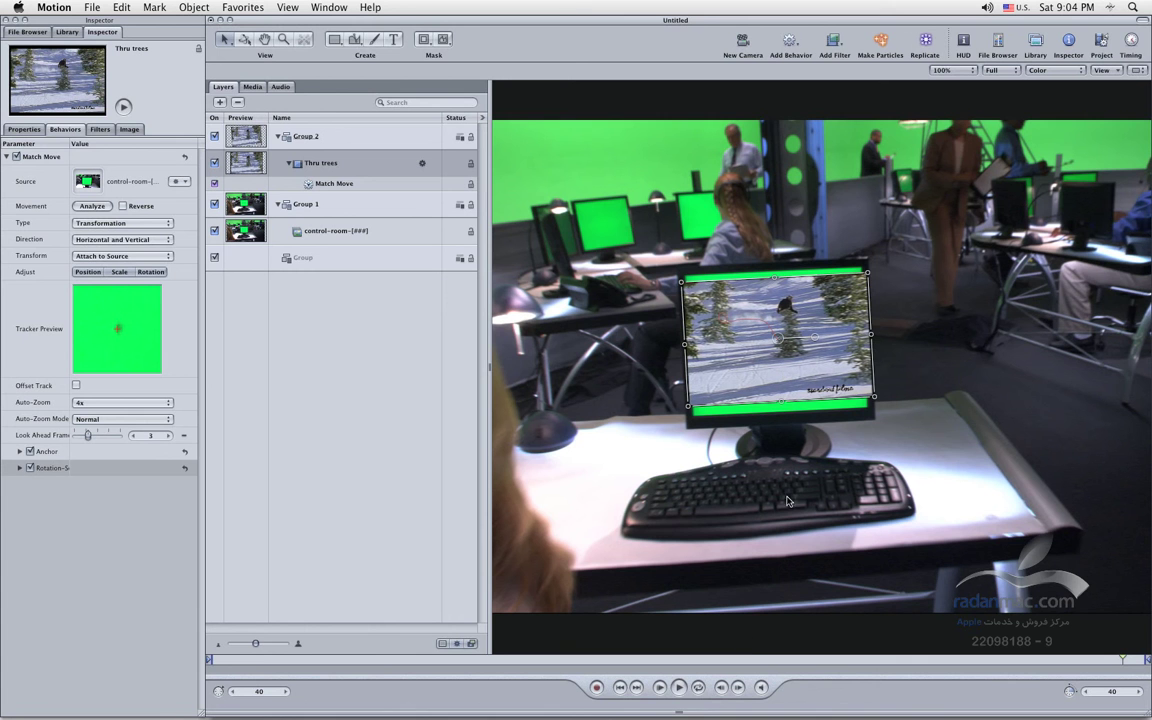
Play the shot from the start to check the match, and reposition the Thru trees clip over the monitor at frame 1.
left_click(660, 688)
left_click(659, 688)
left_click(659, 689)
left_click(619, 688)
left_click_drag(657, 418, 717, 466)
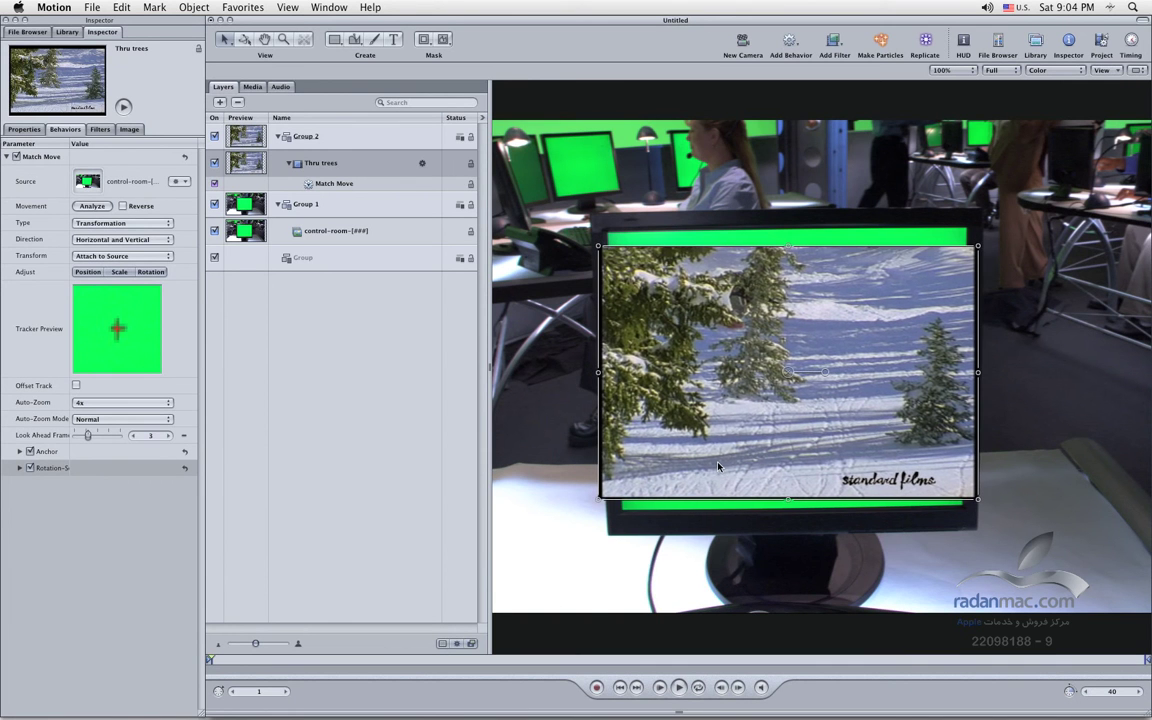